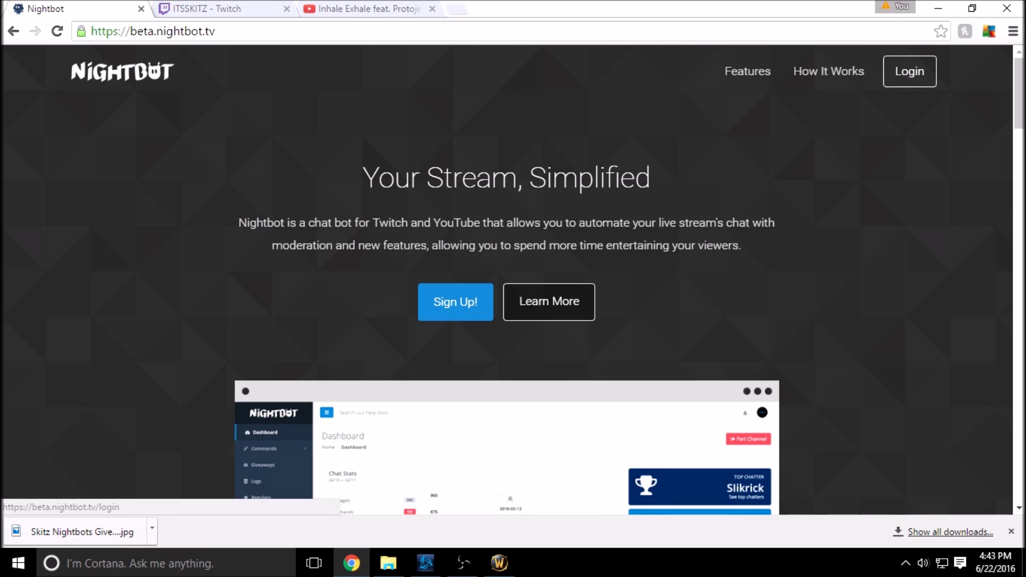
Step: Log in to Nightbot with the Twitch account and authorize Nightbot's access to it
left_click(909, 71)
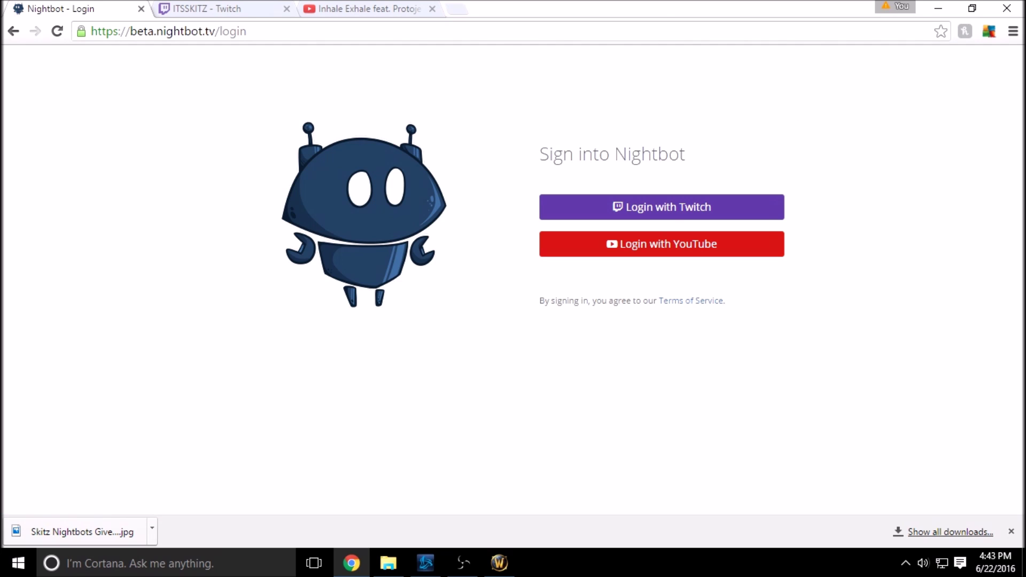
left_click(662, 207)
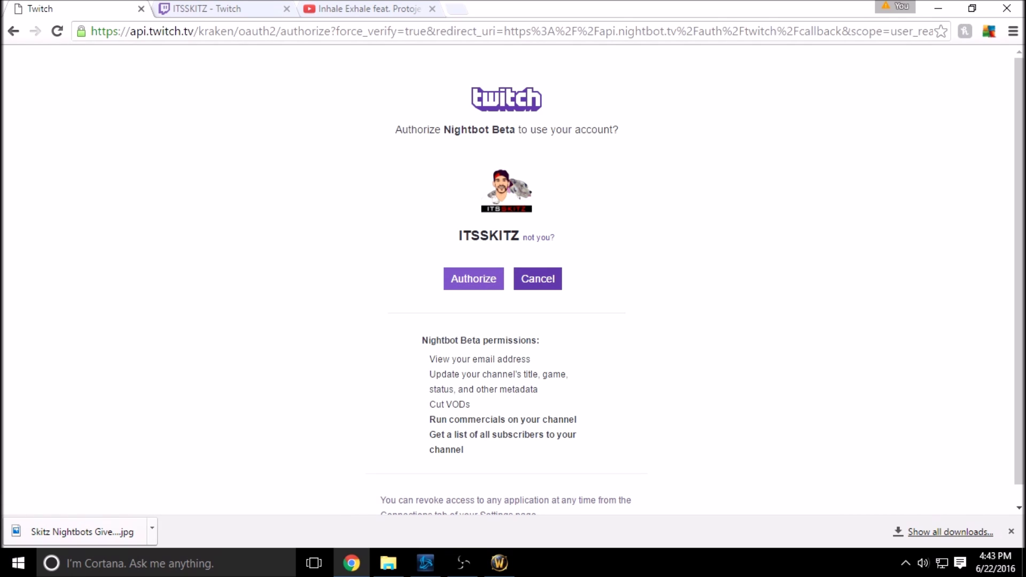
left_click(473, 278)
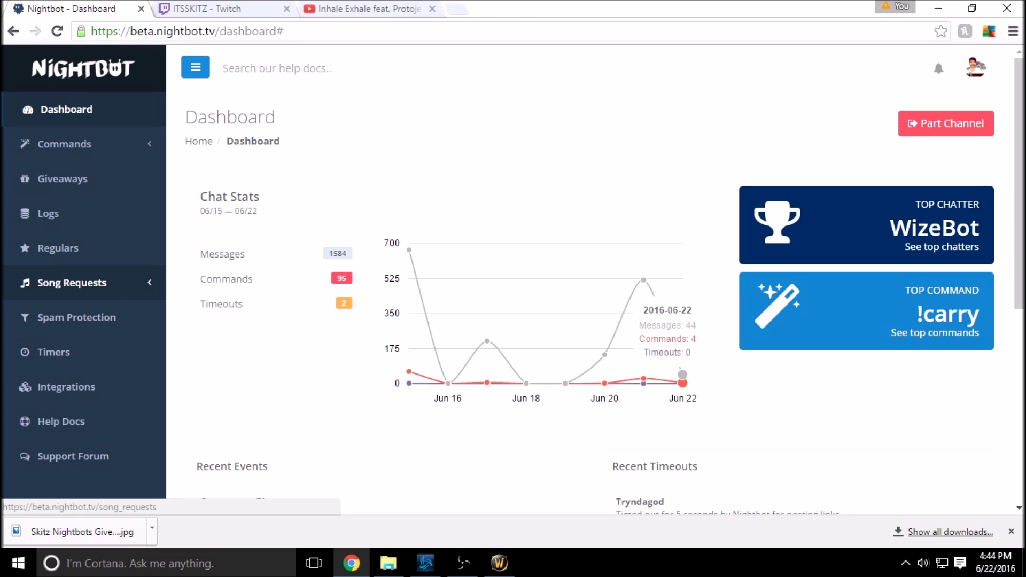
Step: Go to the AutoDJ song requests page, pause 'Sweet', and bring up the Add Song to Queue form
left_click(73, 283)
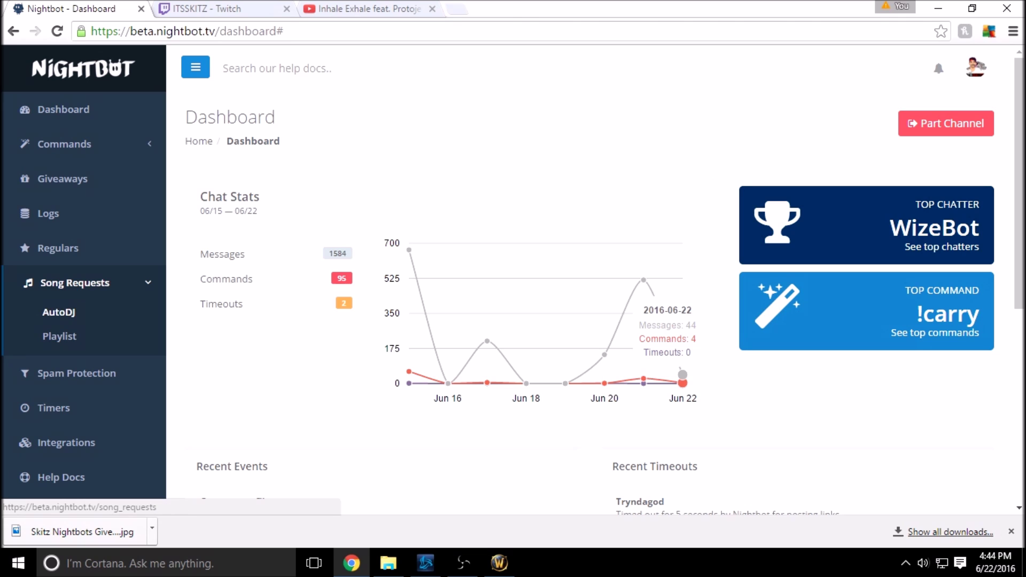
left_click(59, 312)
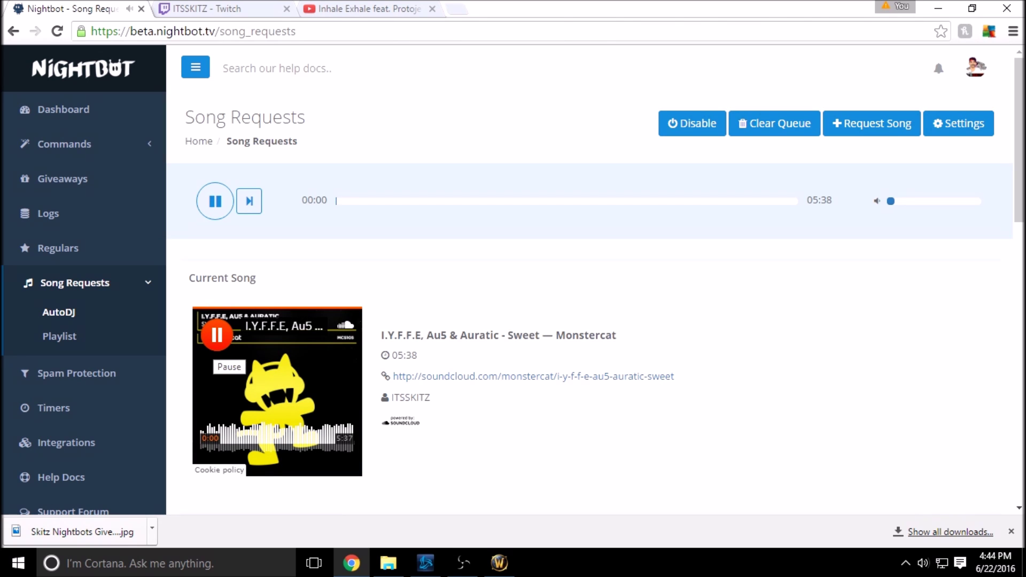
left_click(216, 335)
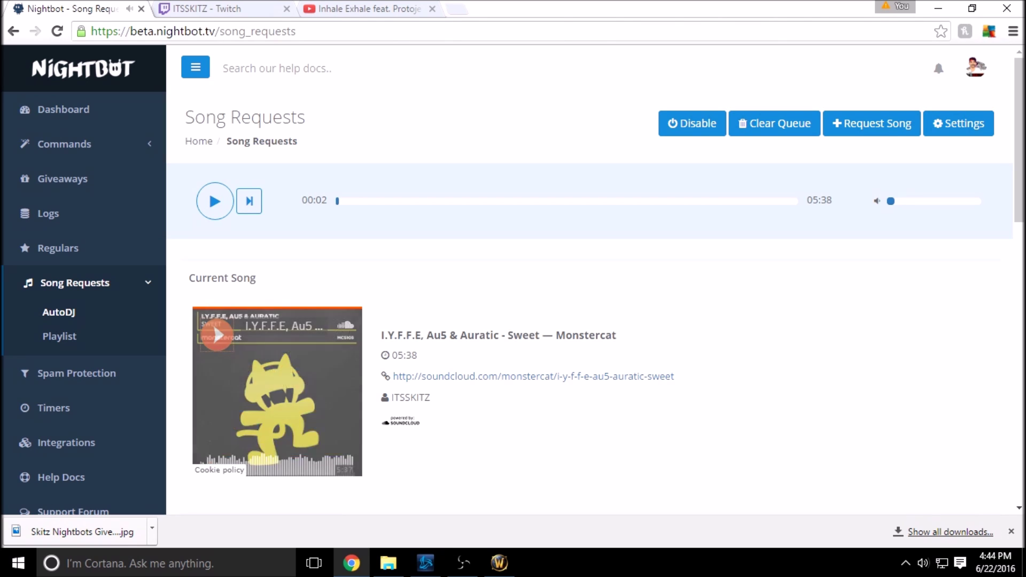
scroll(588, 277, "down", 2)
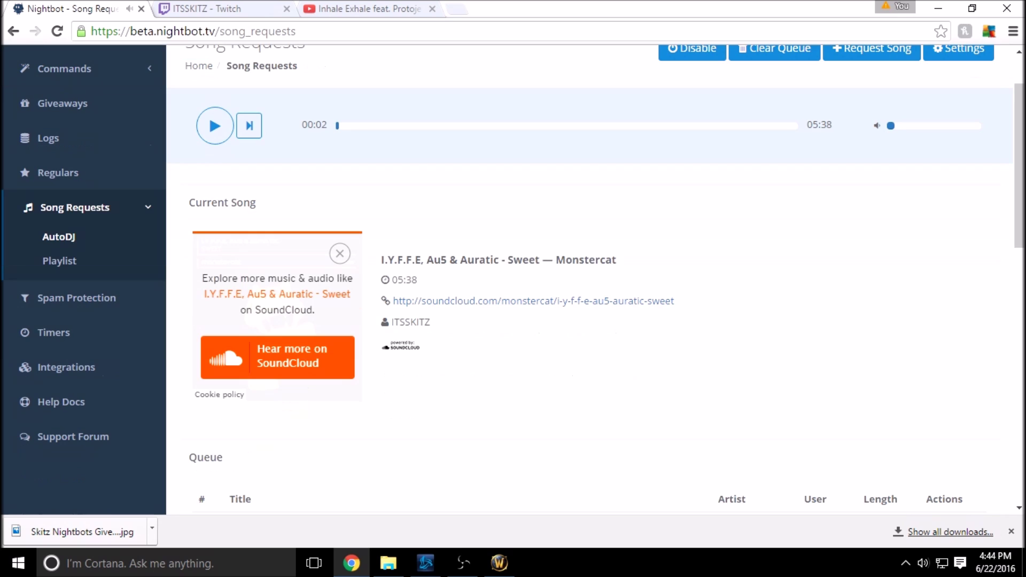
scroll(663, 376, "up", 2)
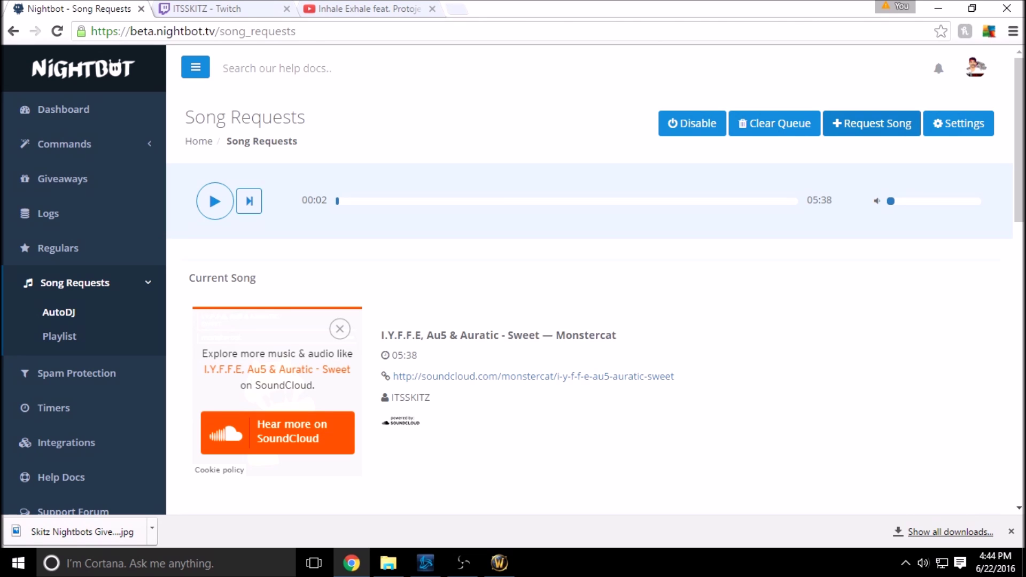
left_click(872, 124)
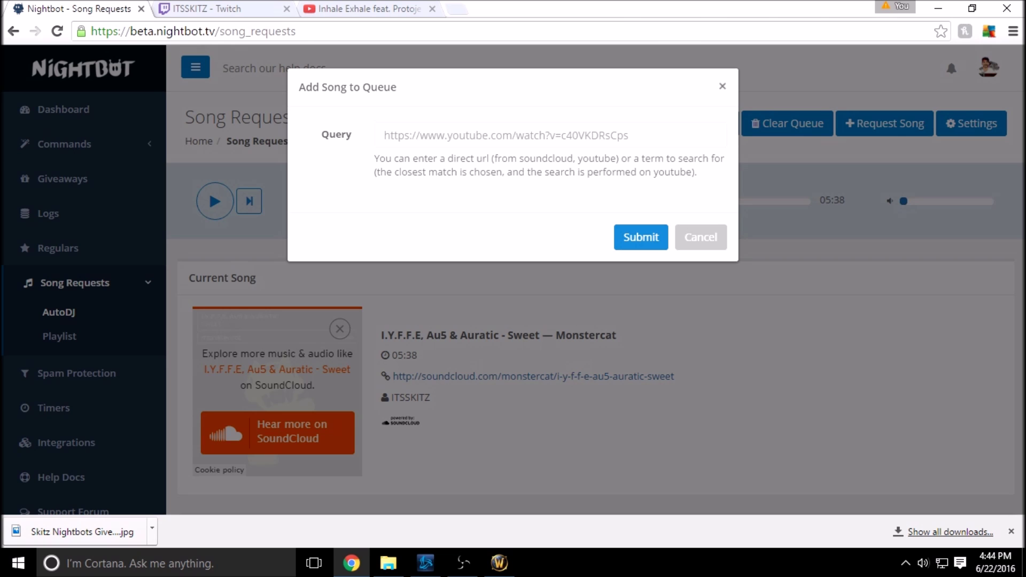
Step: Dismiss the Add Song form, look through the song queue, and switch to the Twitch channel
key("Escape")
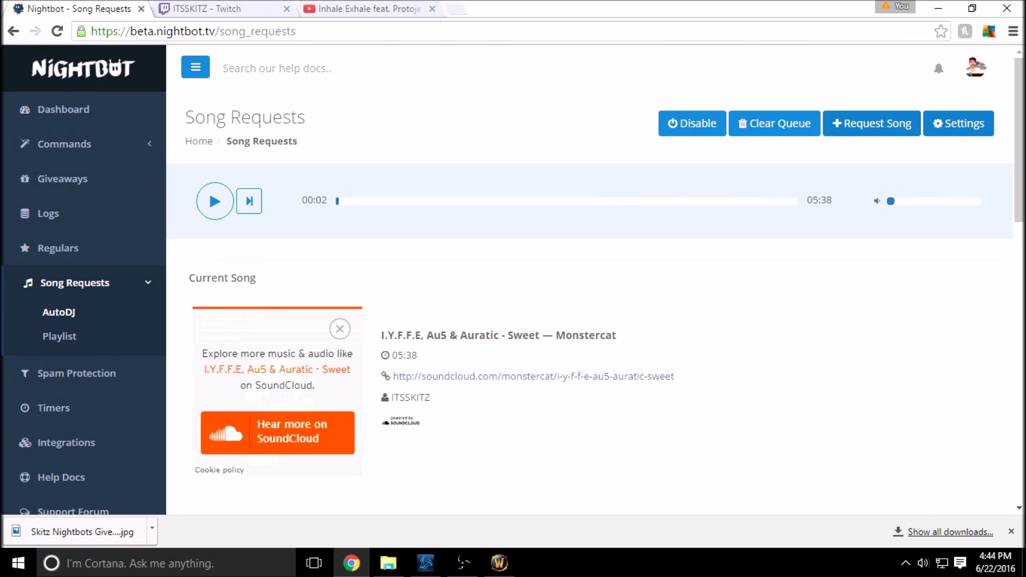
scroll(588, 320, "down", 4)
scroll(588, 320, "up", 4)
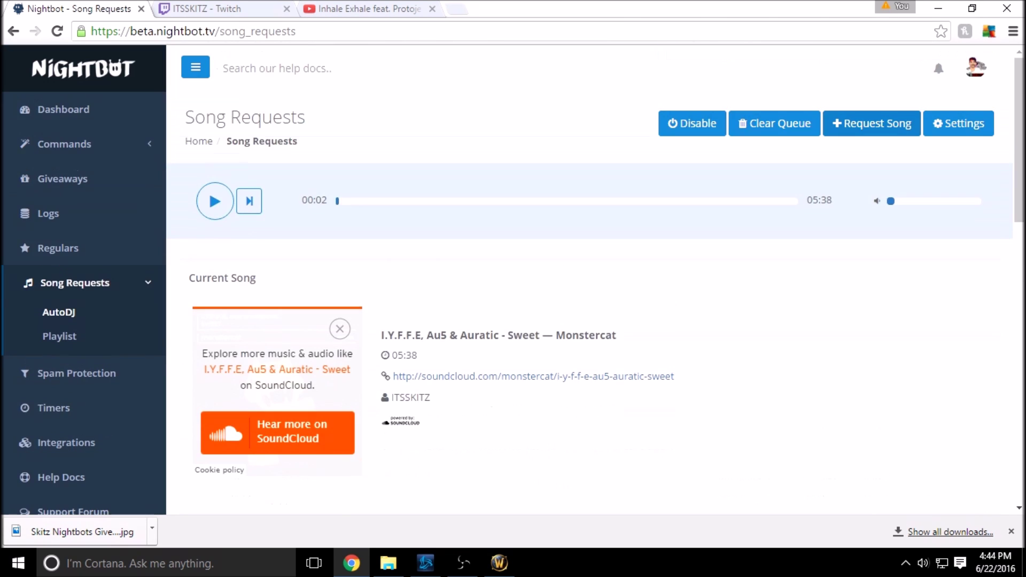
scroll(588, 321, "down", 9)
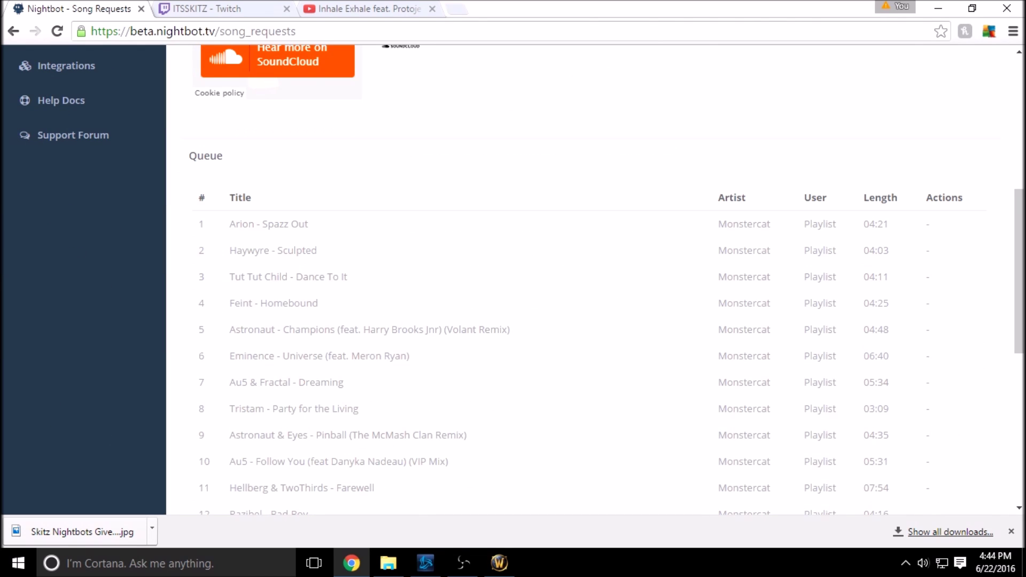
scroll(588, 278, "up", 7)
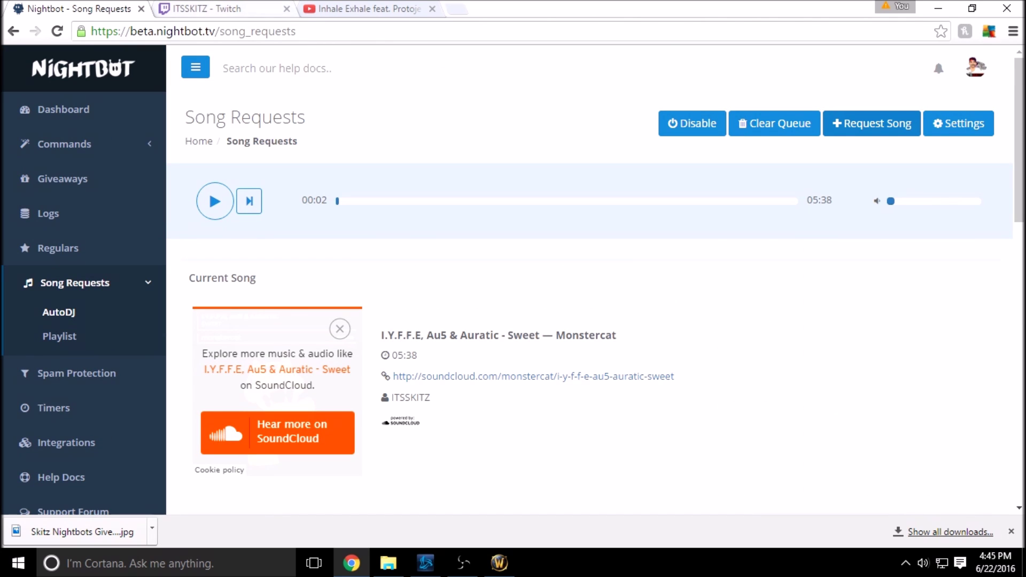
key("ctrl+Tab")
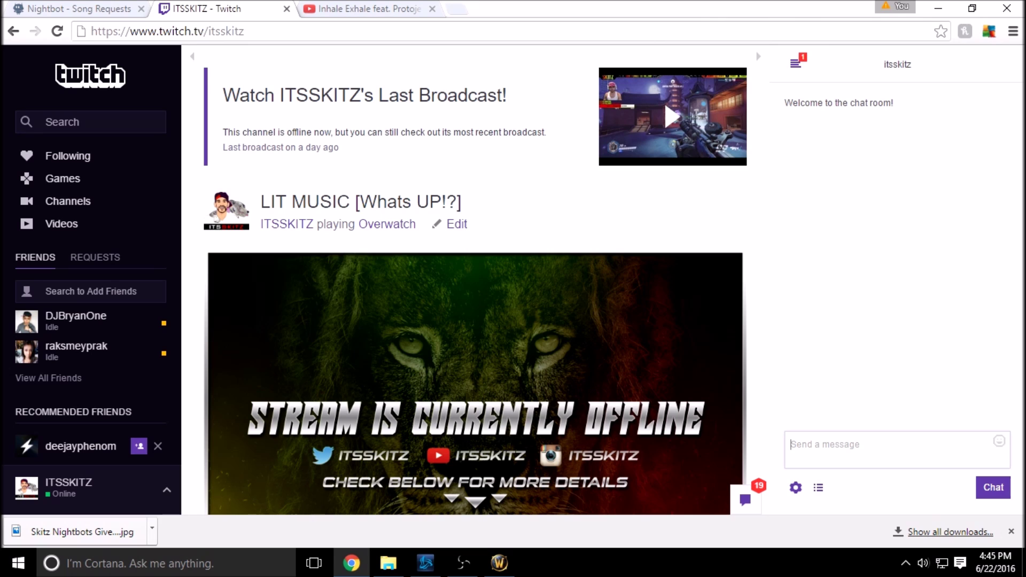
Step: Post '!songrequest' with the Inhale Exhale YouTube link in Twitch chat, then return to Nightbot
type("!songreq")
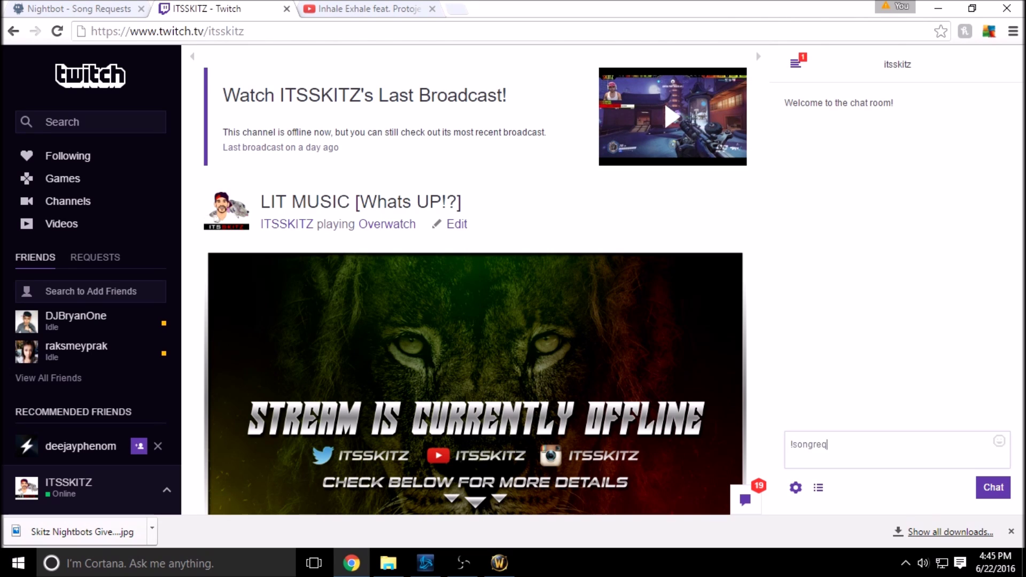
type("uest")
key("ctrl+Tab")
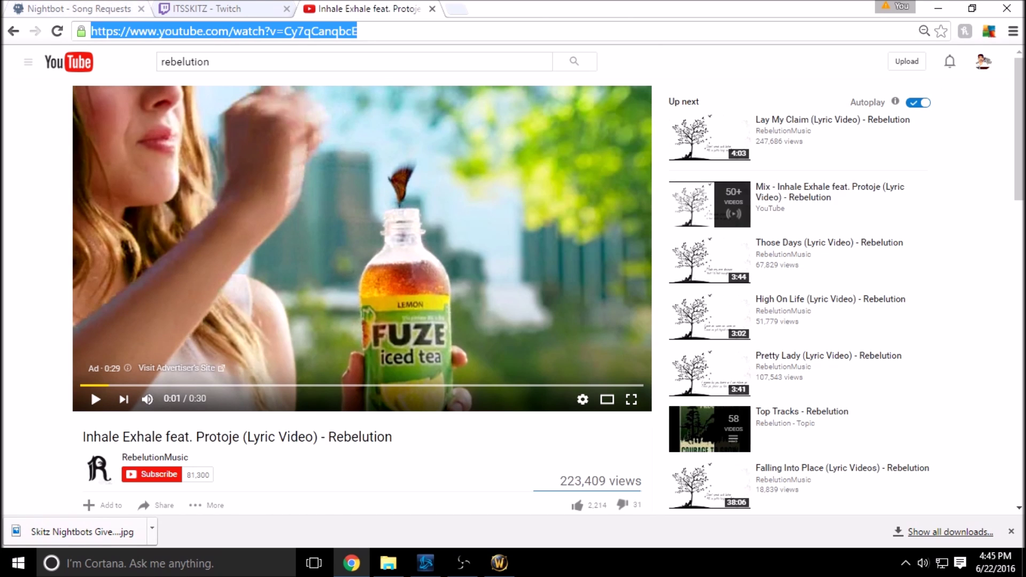
key("ctrl+shift+Tab")
right_click(849, 446)
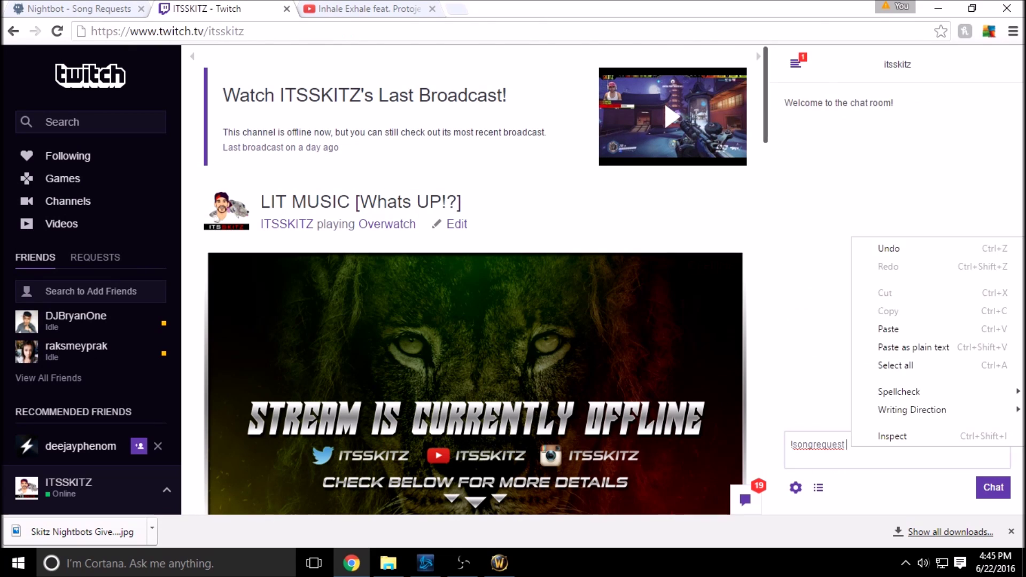
left_click(882, 327)
key("Return")
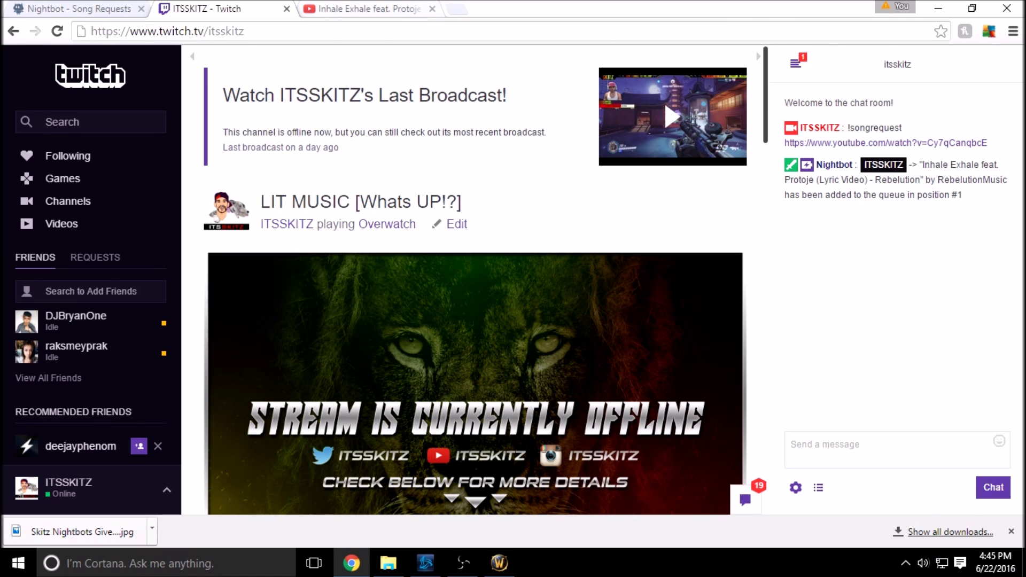
key("ctrl+1")
Step: Skip the current SoundCloud song in the AutoDJ playlist
scroll(593, 278, "down", 5)
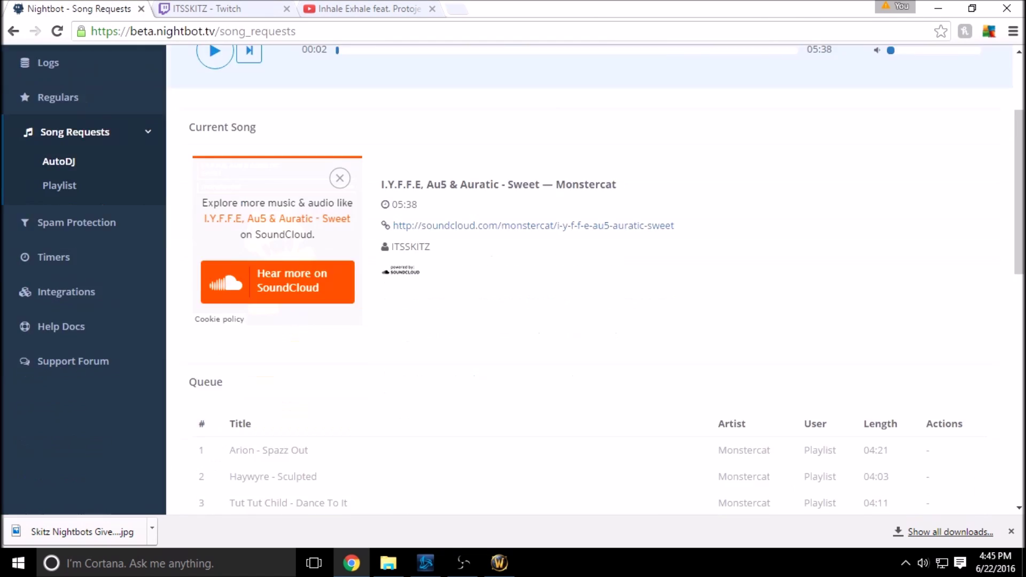
scroll(593, 278, "up", 2)
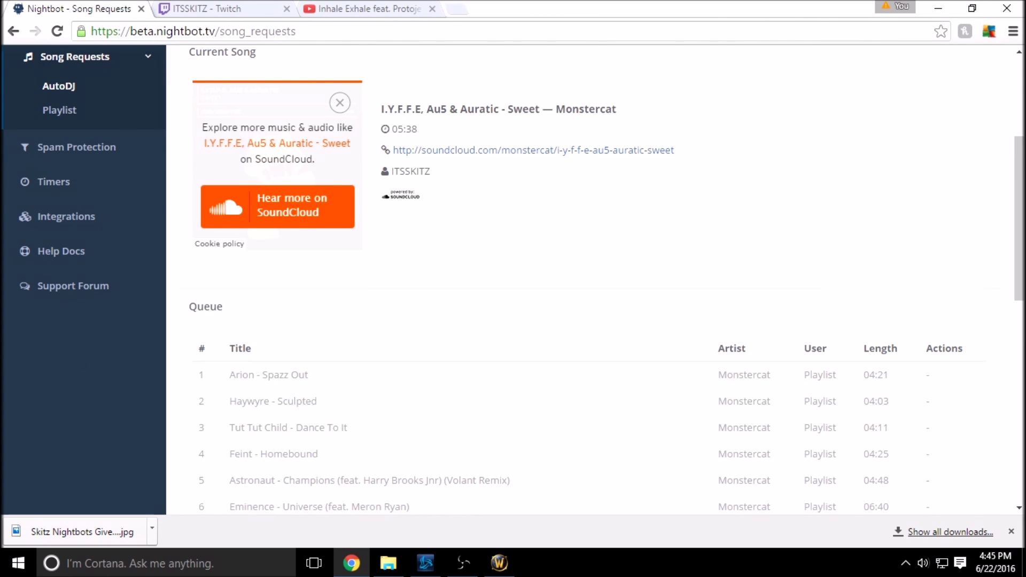
scroll(593, 278, "up", 5)
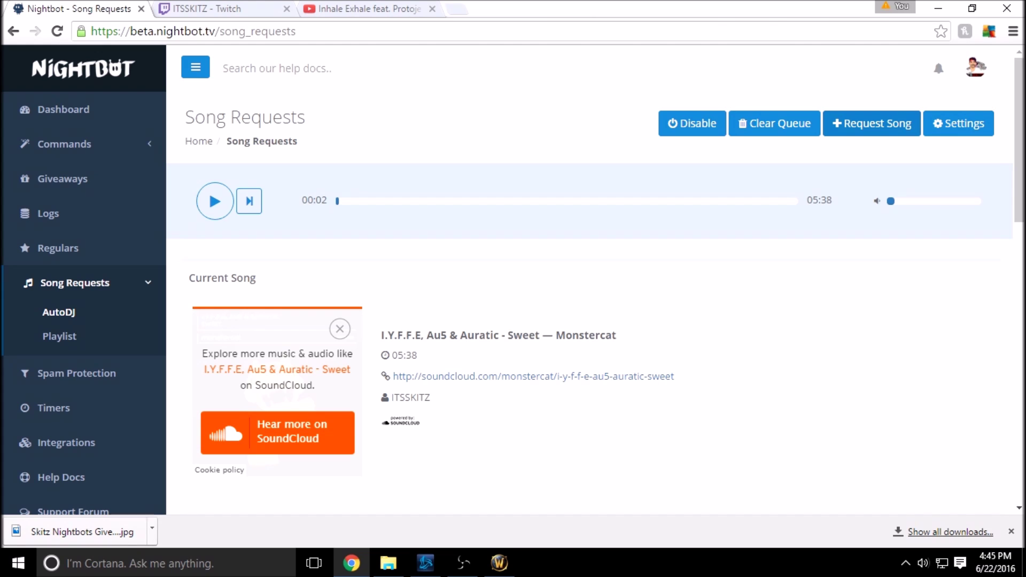
left_click(249, 201)
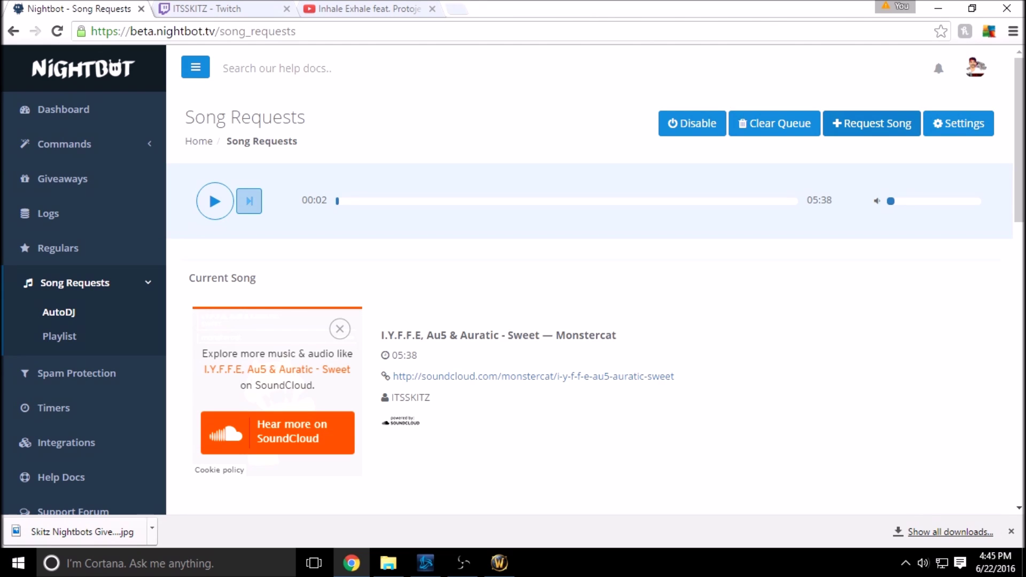
scroll(249, 201, "down", 2)
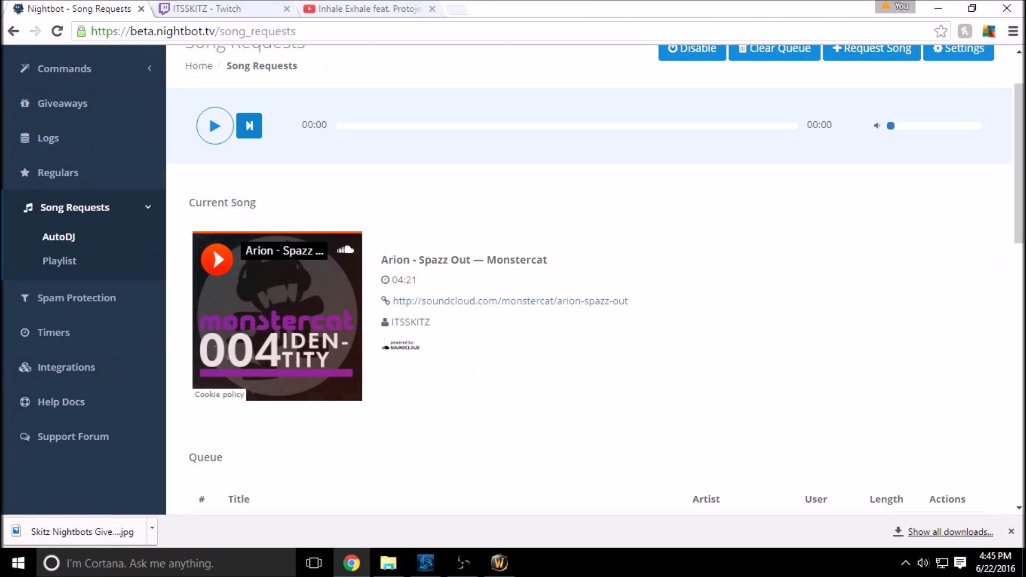
scroll(213, 246, "down", 3)
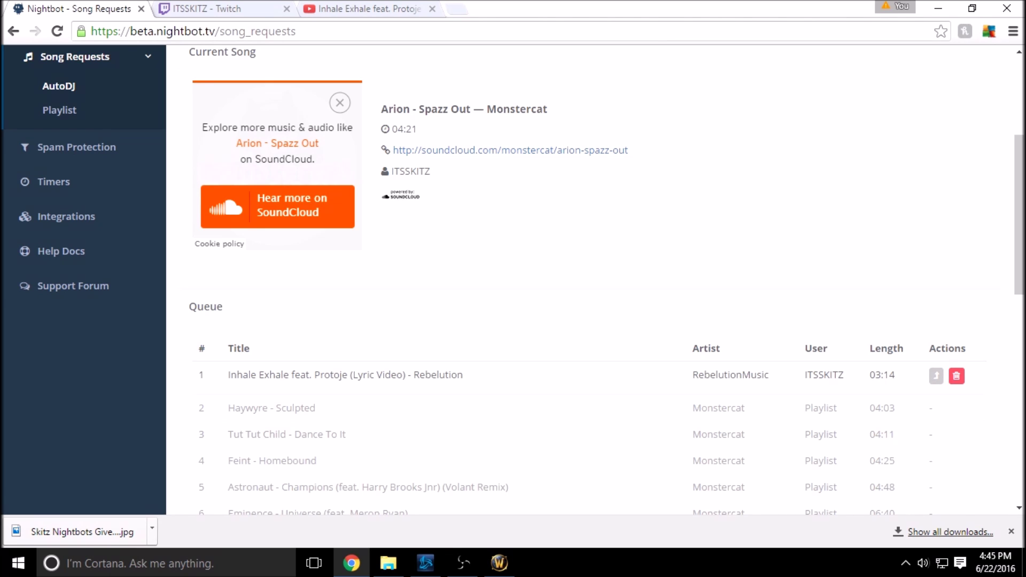
scroll(588, 278, "up", 4)
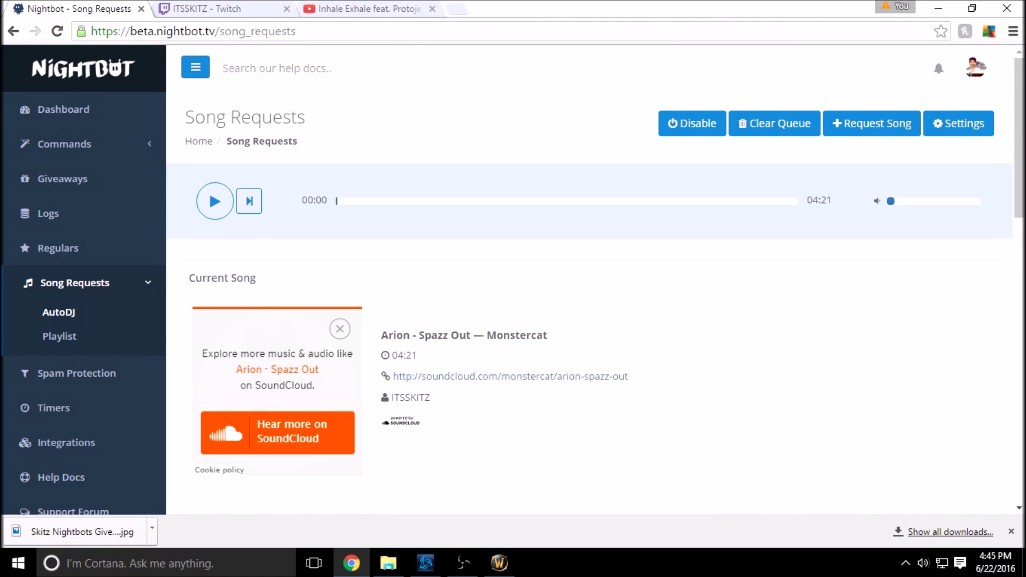
scroll(588, 278, "down", 1)
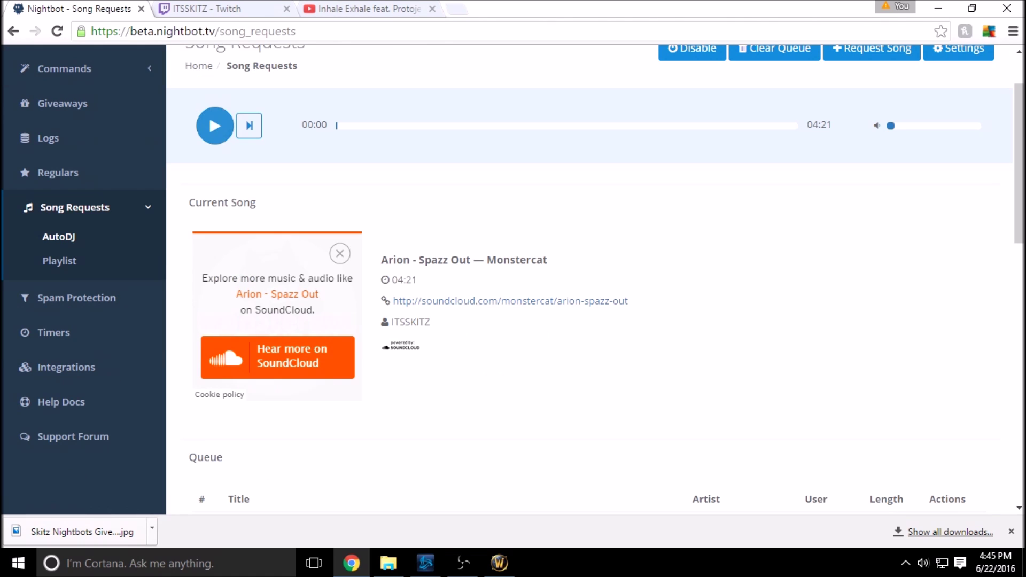
Step: Play and skip ahead to 'Inhale Exhale', pause it, and open Song Request Settings
left_click(215, 126)
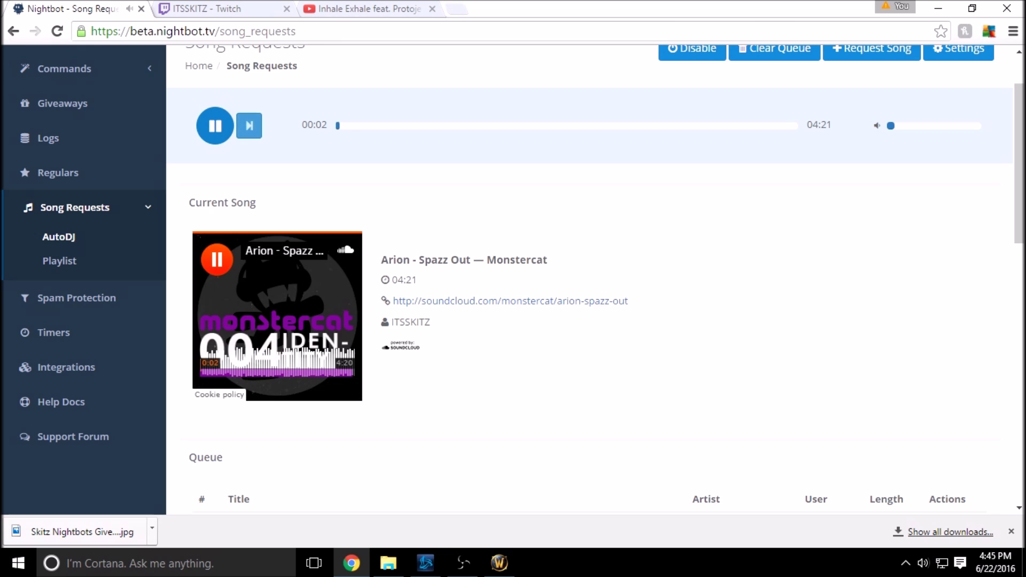
left_click(249, 126)
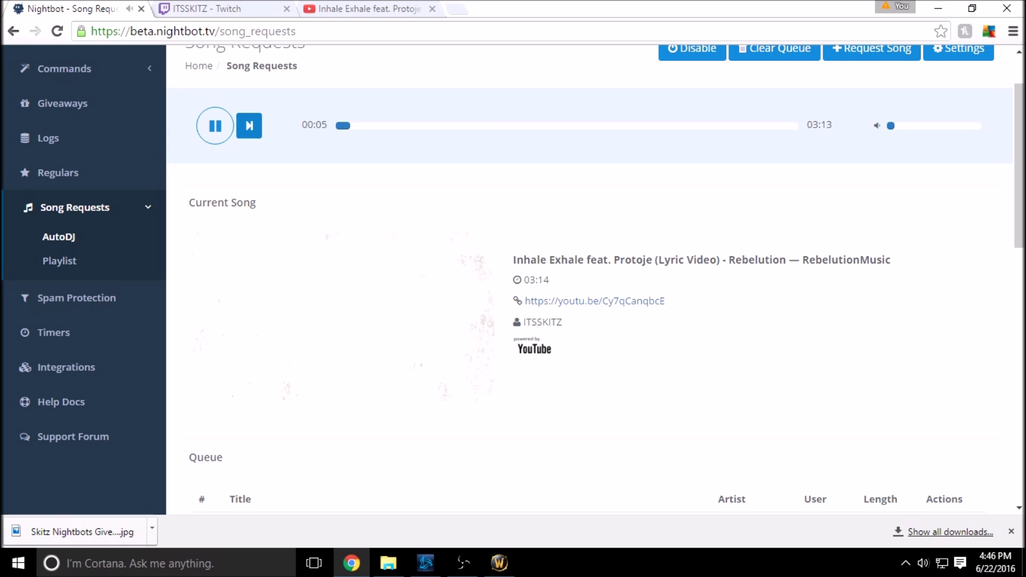
left_click(215, 126)
scroll(588, 267, "up", 2)
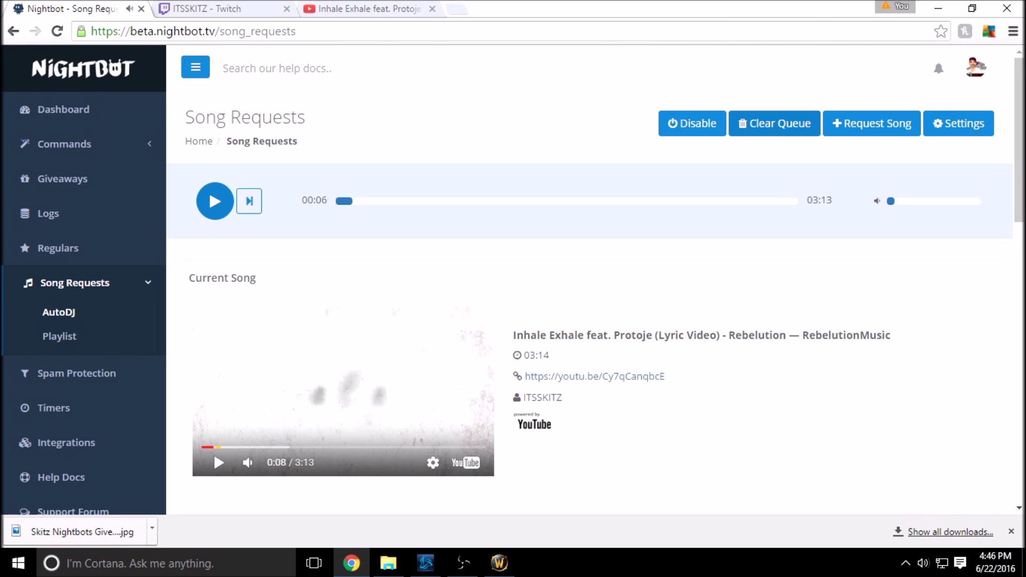
left_click(959, 122)
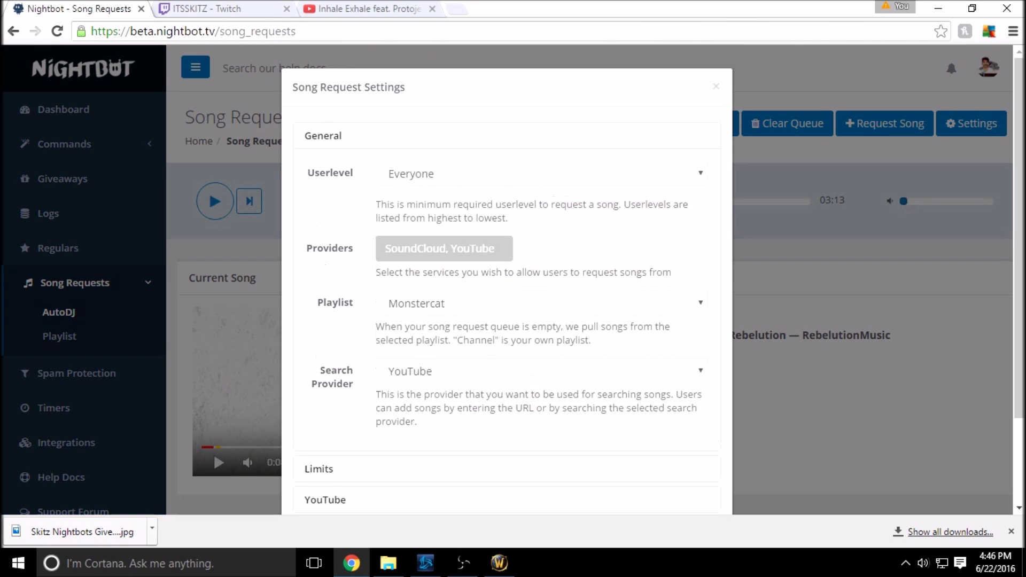
Step: Review the Userlevel and Playlist options, keeping Everyone and Monstercat, and close the settings
left_click(540, 174)
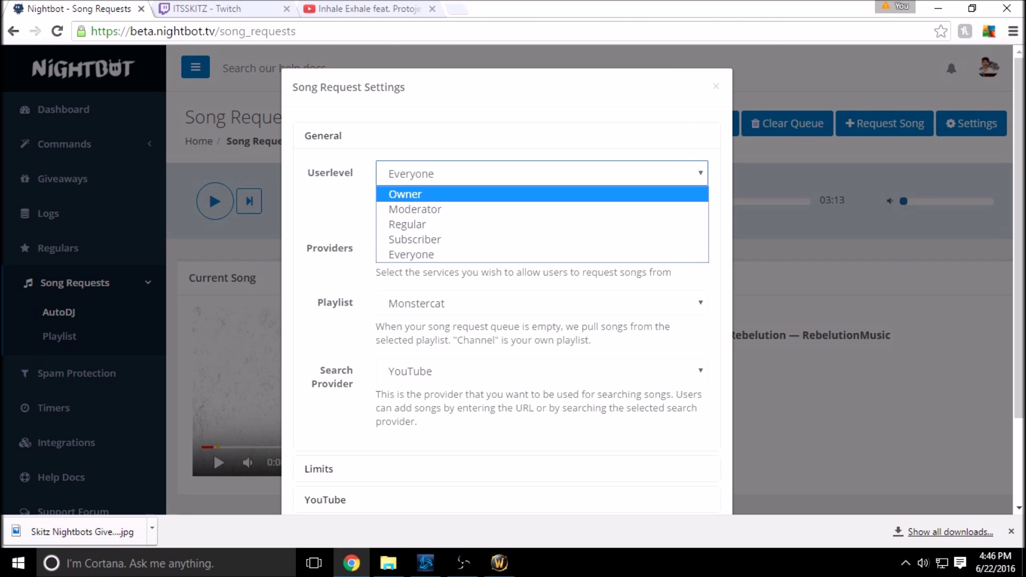
key("Escape")
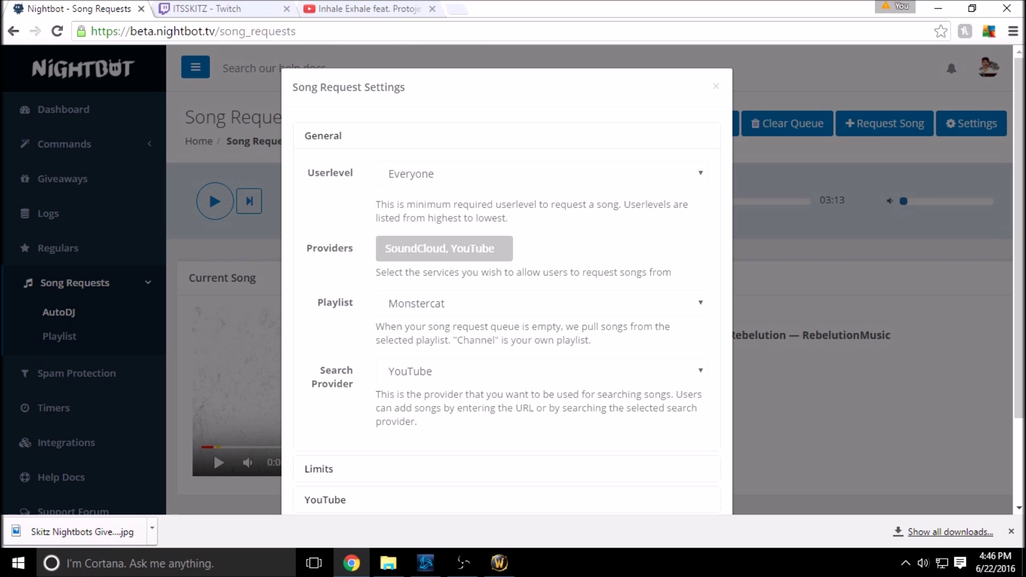
left_click(540, 303)
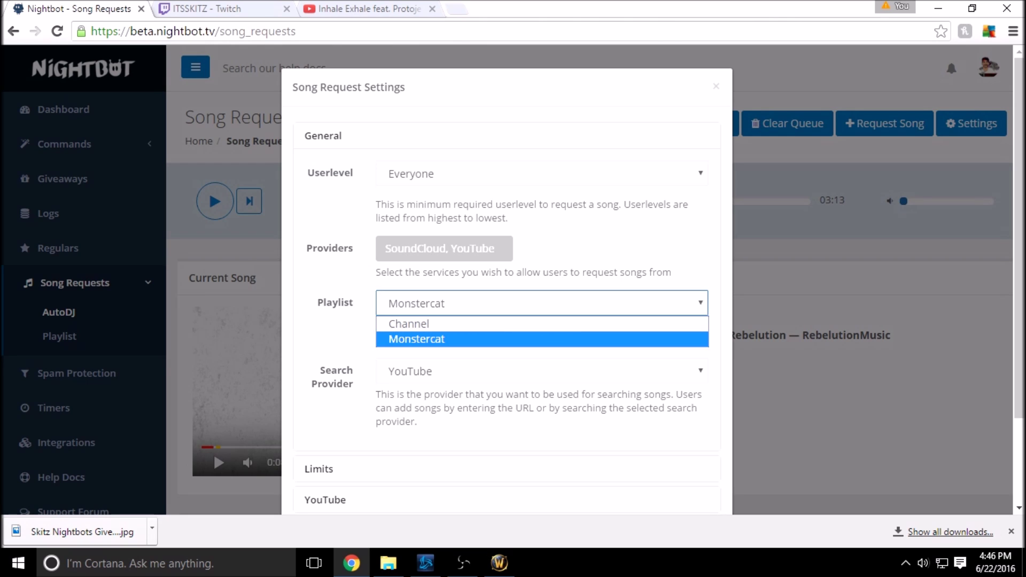
key("Escape")
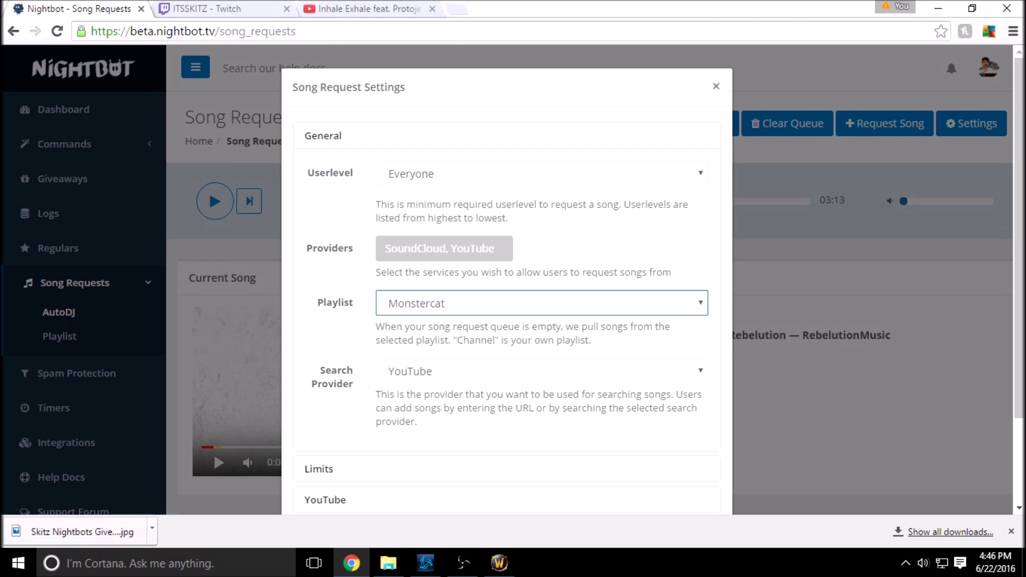
left_click(716, 86)
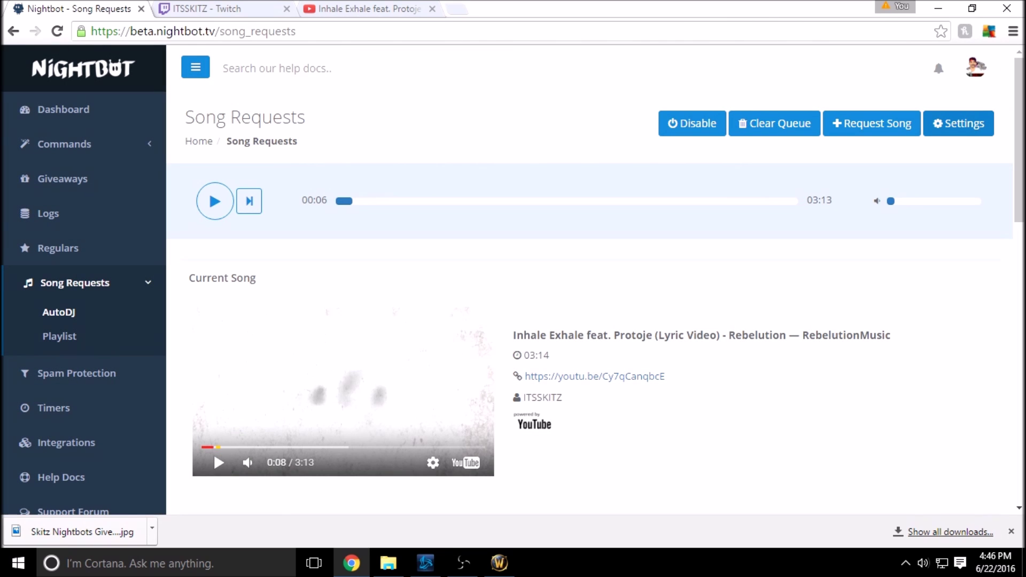
scroll(588, 320, "down", 5)
scroll(588, 321, "up", 5)
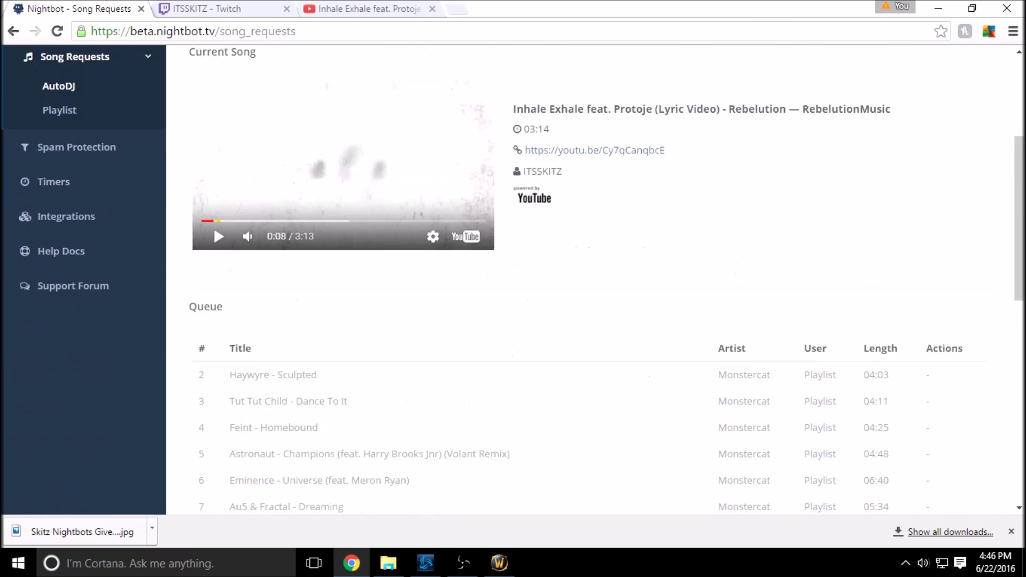